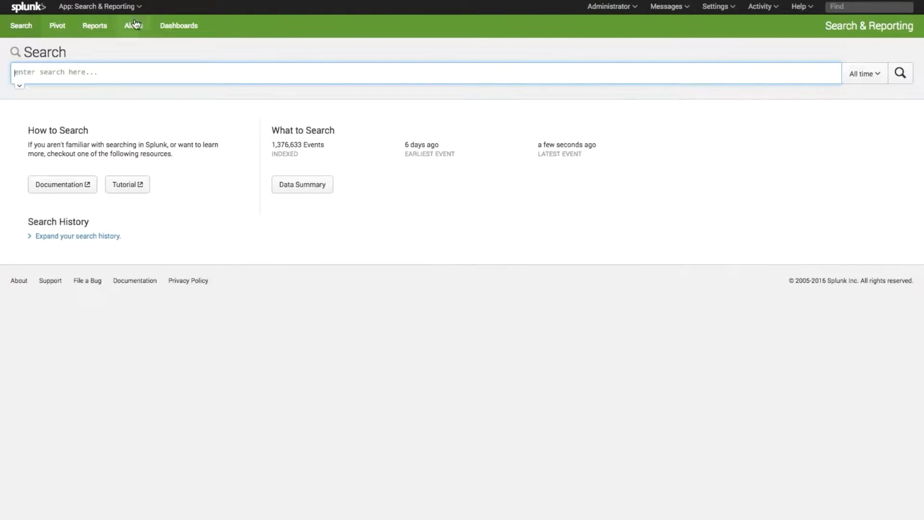
- Switch to the Corvil Security Analytics app and review its 3 malicious and 47 suspicious indicators
{"action": "left_click", "coordinate": [133, 6]}
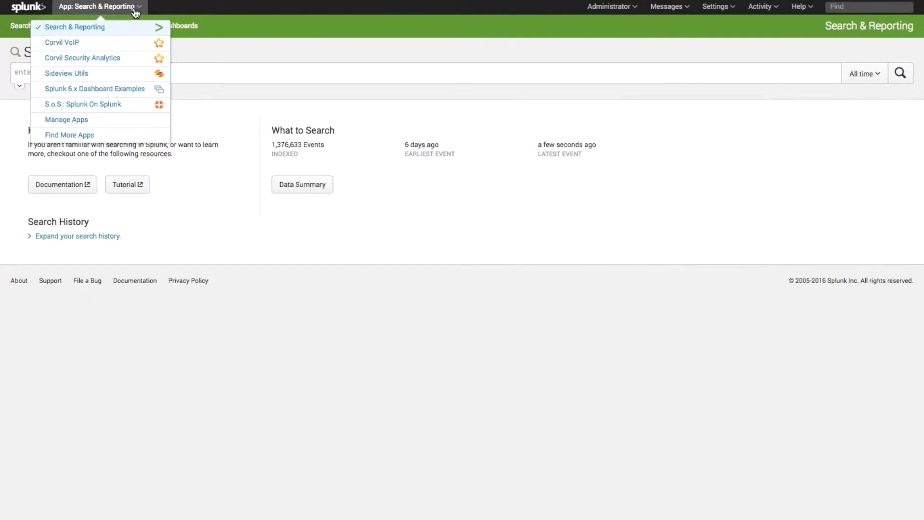
{"action": "left_click", "coordinate": [129, 63]}
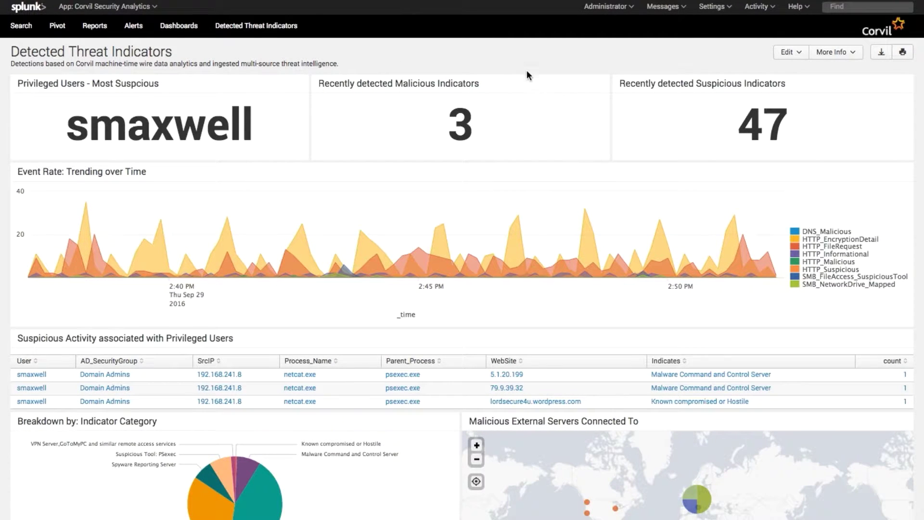
{"action": "scroll", "coordinate": [532, 79], "scroll_direction": "down", "scroll_amount": 4}
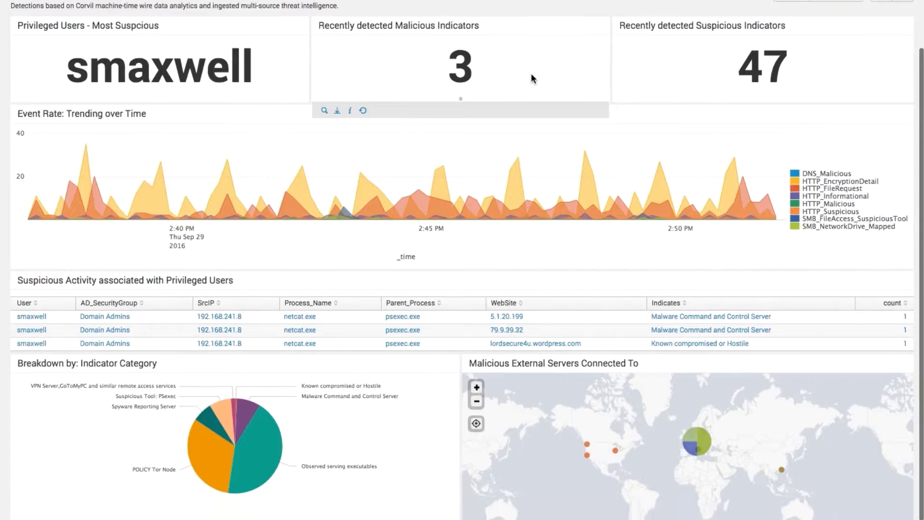
{"action": "scroll", "coordinate": [531, 78], "scroll_direction": "up", "scroll_amount": 3}
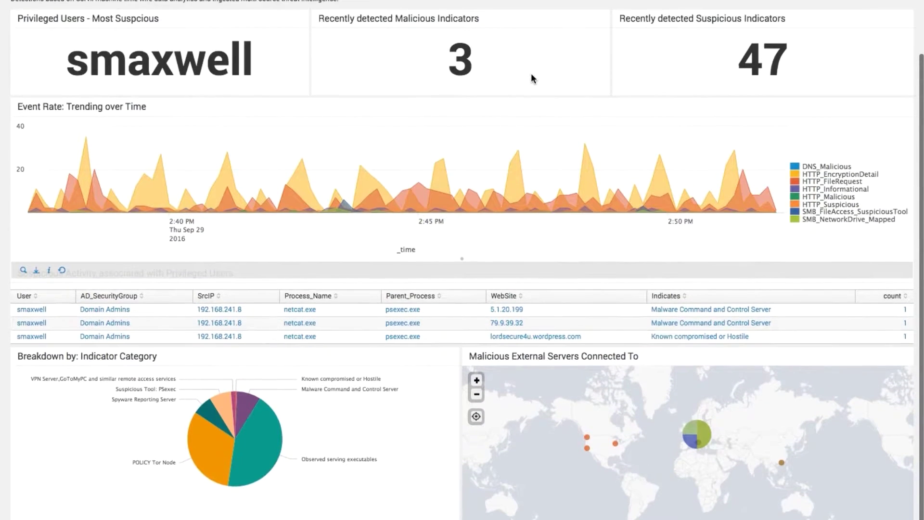
{"action": "scroll", "coordinate": [531, 79], "scroll_direction": "up", "scroll_amount": 2}
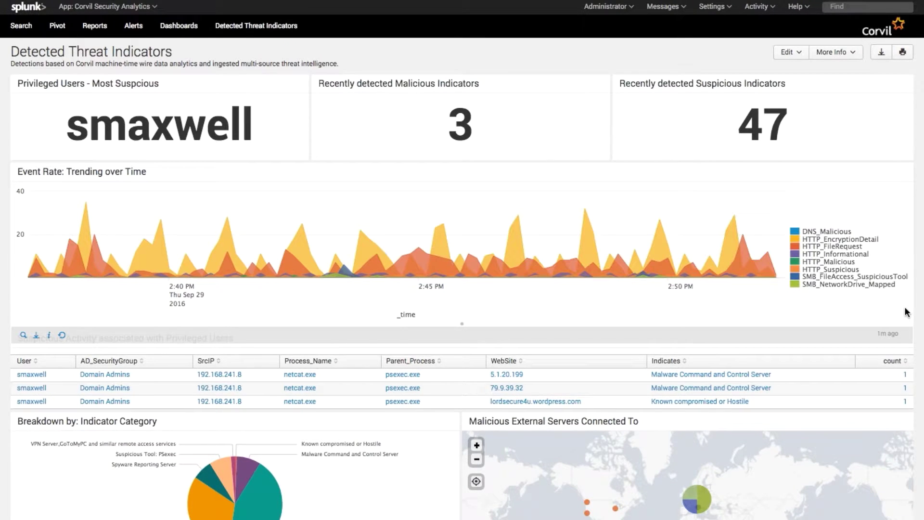
{"action": "scroll", "coordinate": [907, 312], "scroll_direction": "down", "scroll_amount": 2}
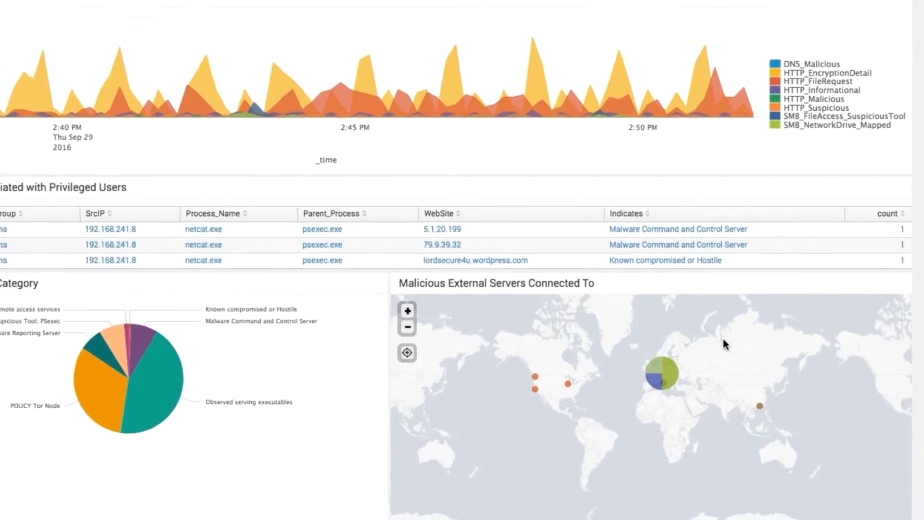
{"action": "mouse_move", "coordinate": [707, 387]}
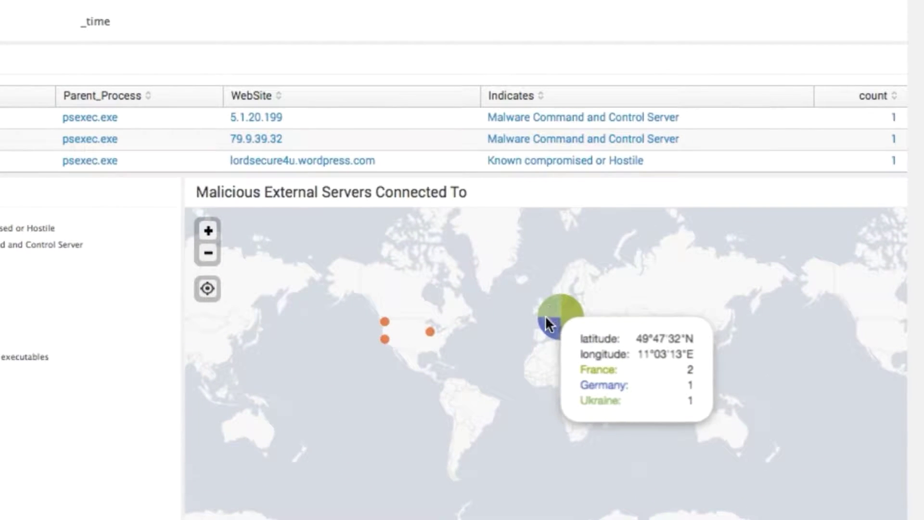
{"action": "mouse_move", "coordinate": [428, 332]}
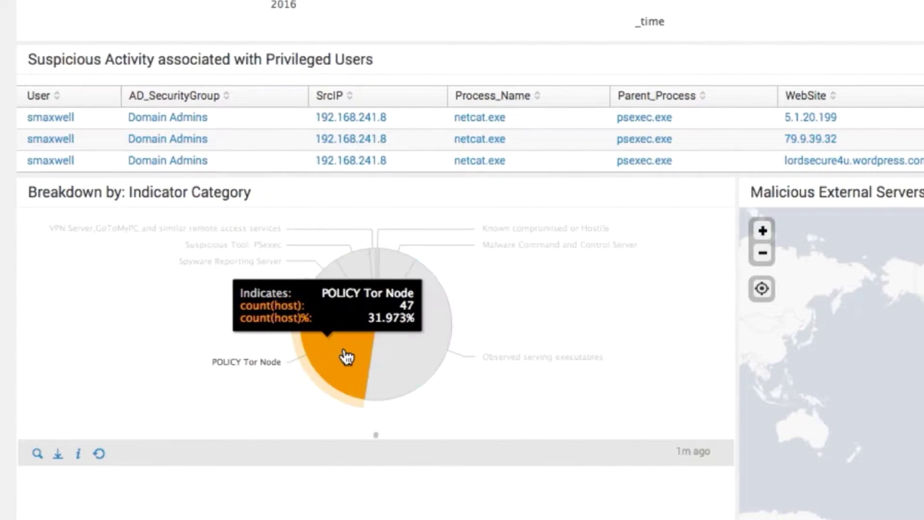
{"action": "mouse_move", "coordinate": [331, 286]}
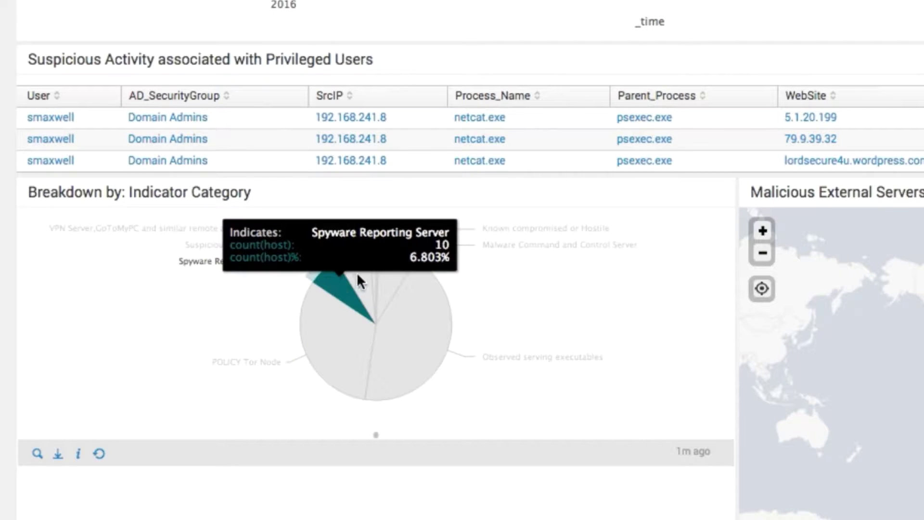
{"action": "mouse_move", "coordinate": [380, 272]}
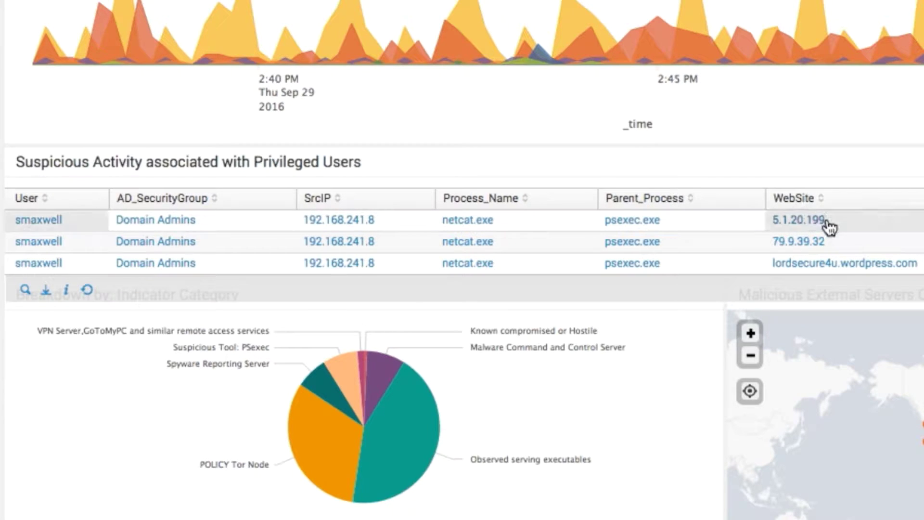
- Drill into the netcat.exe event behind website 5.1.20.199 and highlight its DstIP value
{"action": "left_click", "coordinate": [799, 220]}
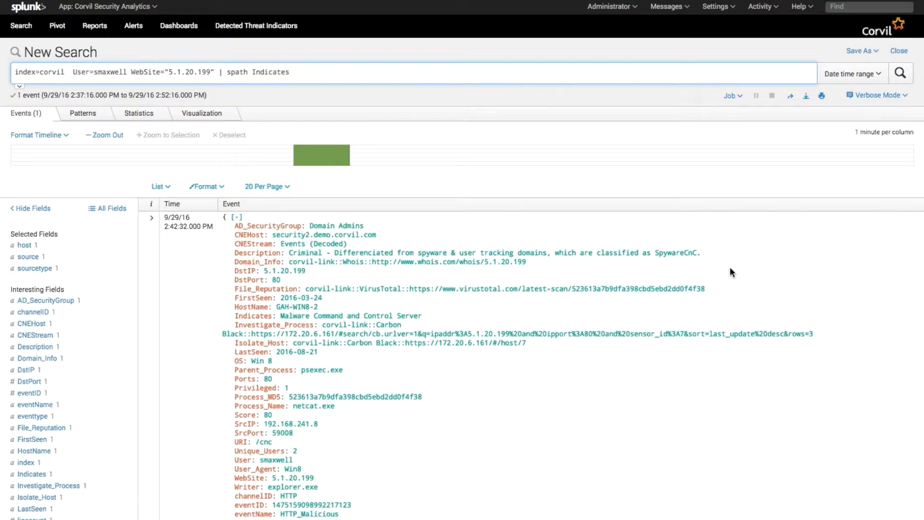
{"action": "scroll", "coordinate": [730, 272], "scroll_direction": "down", "scroll_amount": 3}
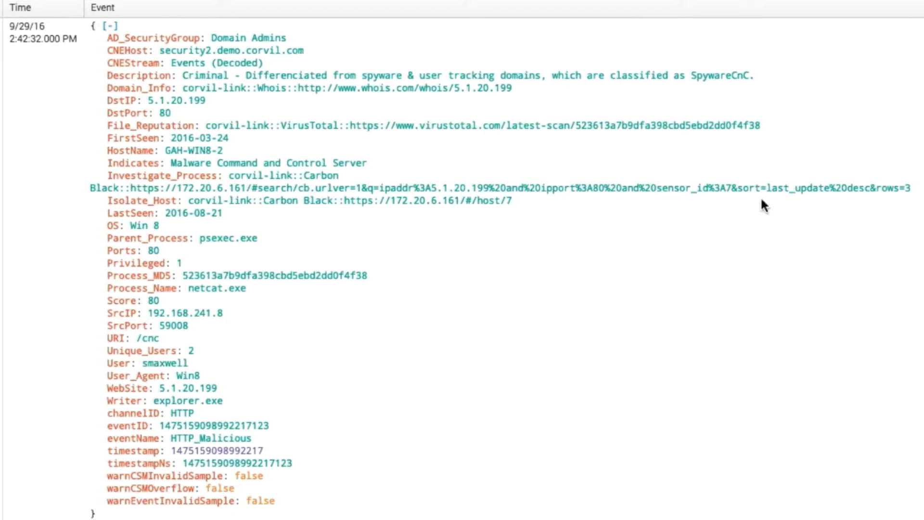
{"action": "left_click_drag", "start_coordinate": [147, 101], "coordinate": [200, 102]}
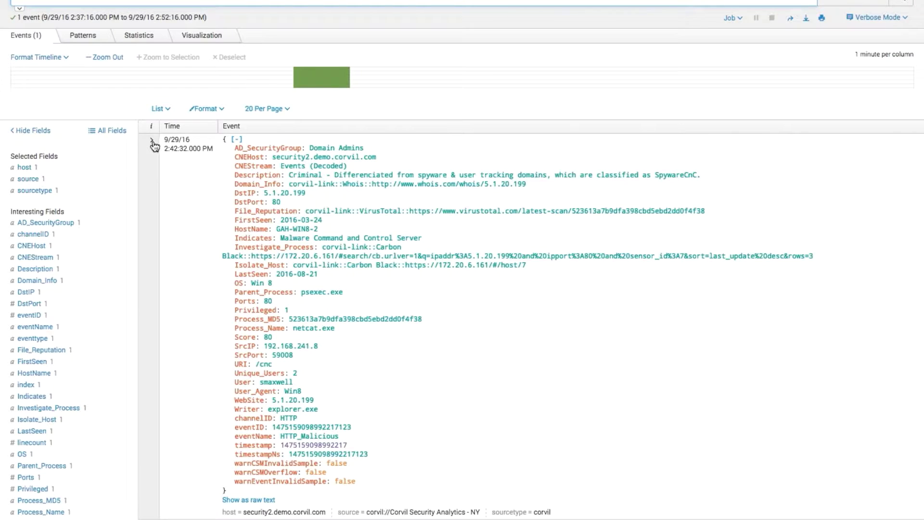
- Expand the netcat.exe HTTP_Malicious event's fields and show its Event Actions list
{"action": "left_click", "coordinate": [152, 139]}
{"action": "scroll", "coordinate": [181, 226], "scroll_direction": "down", "scroll_amount": 4}
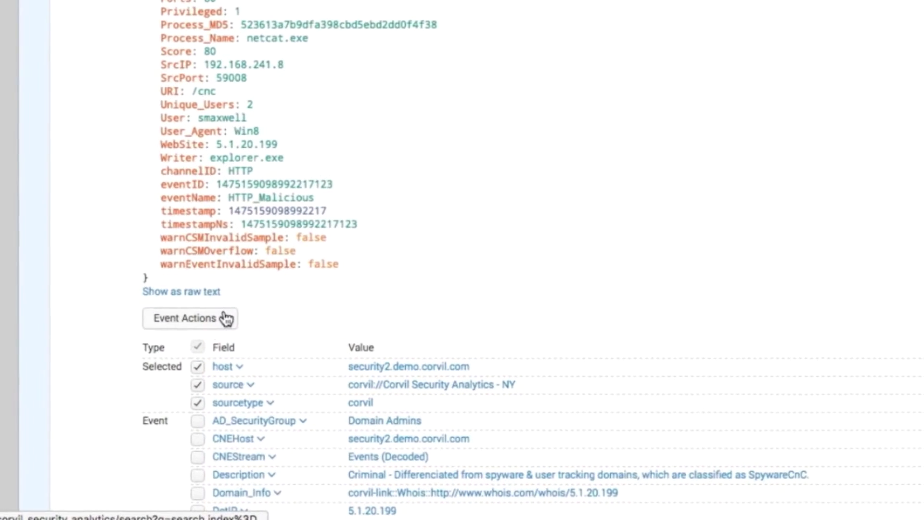
{"action": "left_click", "coordinate": [226, 319]}
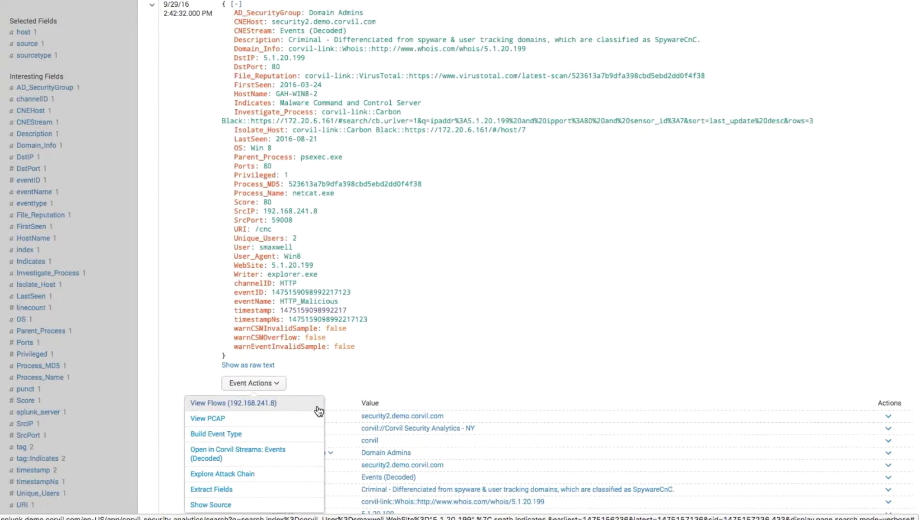
{"action": "left_click", "coordinate": [316, 408]}
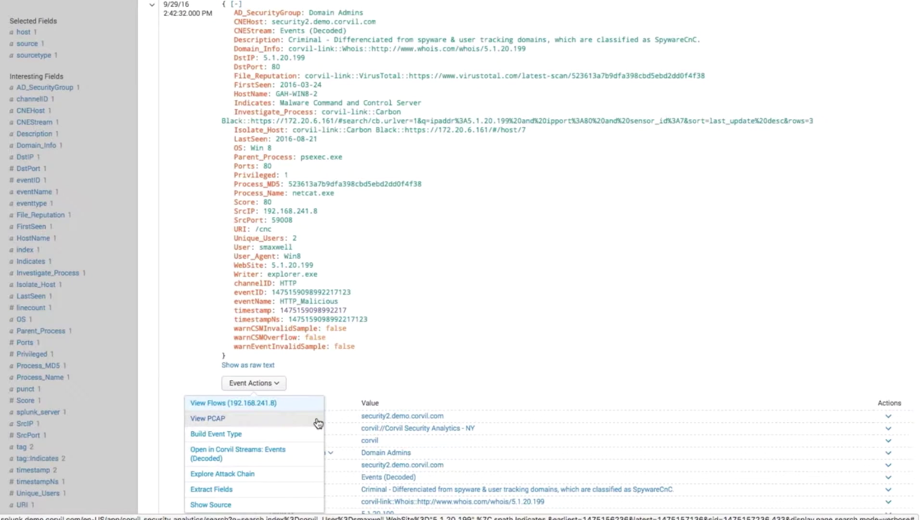
{"action": "left_click", "coordinate": [318, 424]}
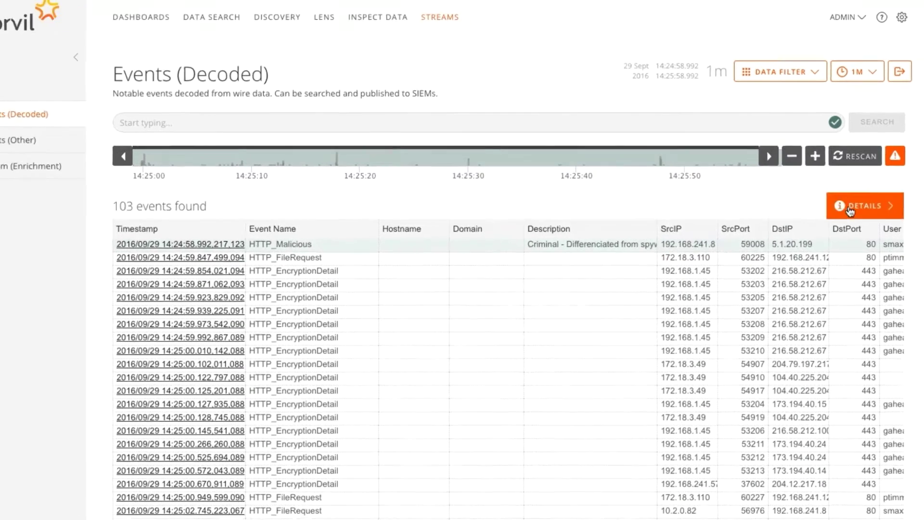
{"action": "left_click", "coordinate": [851, 212]}
{"action": "scroll", "coordinate": [822, 324], "scroll_direction": "down", "scroll_amount": 3}
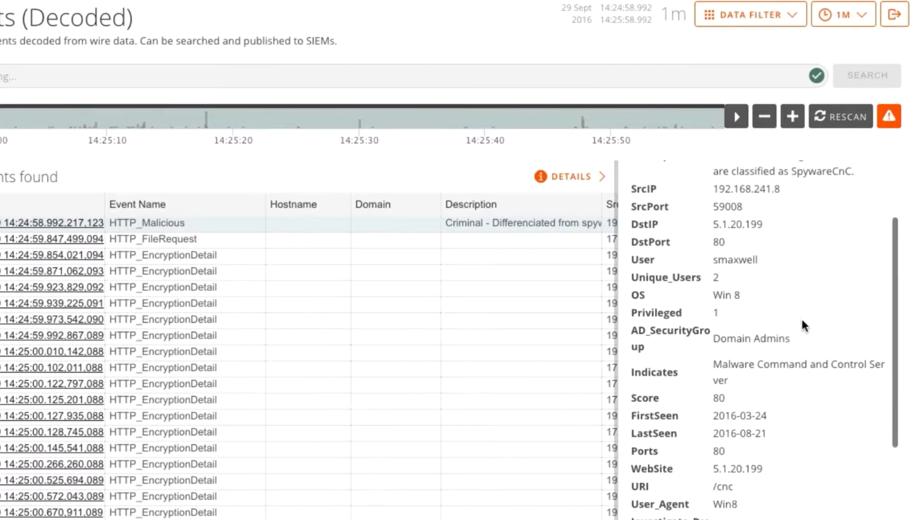
{"action": "scroll", "coordinate": [803, 321], "scroll_direction": "up", "scroll_amount": 3}
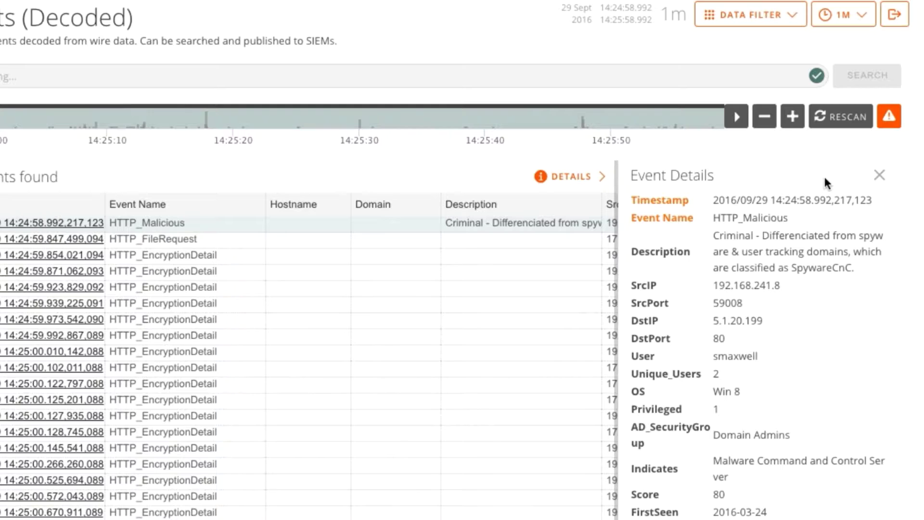
{"action": "left_click", "coordinate": [796, 23]}
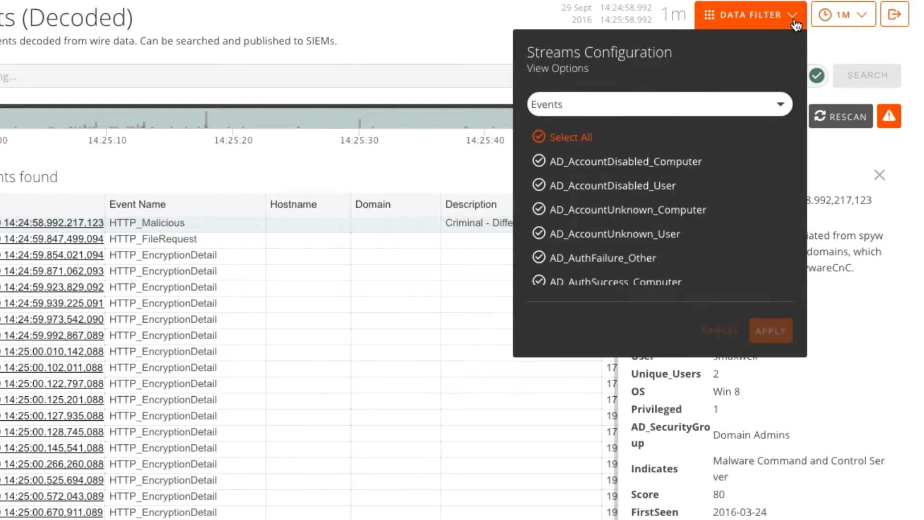
{"action": "scroll", "coordinate": [712, 264], "scroll_direction": "down", "scroll_amount": 3}
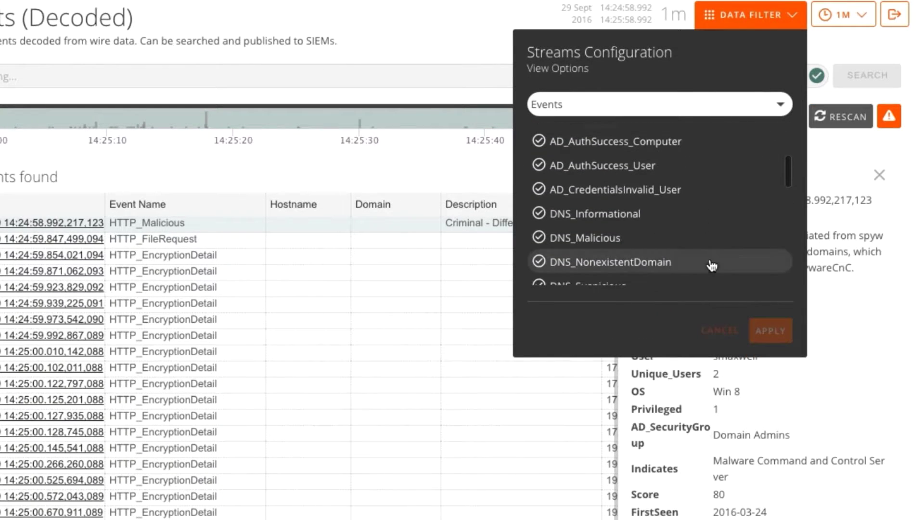
{"action": "left_click", "coordinate": [853, 17]}
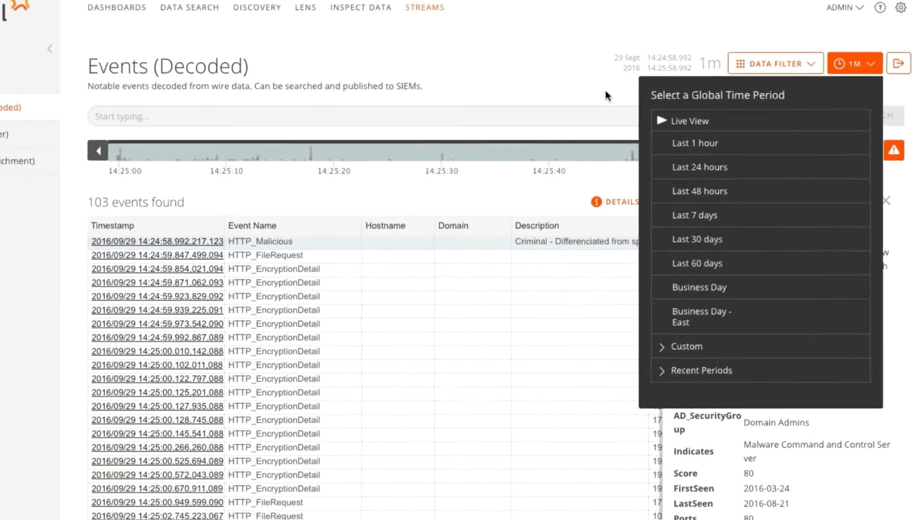
{"action": "left_click", "coordinate": [547, 36]}
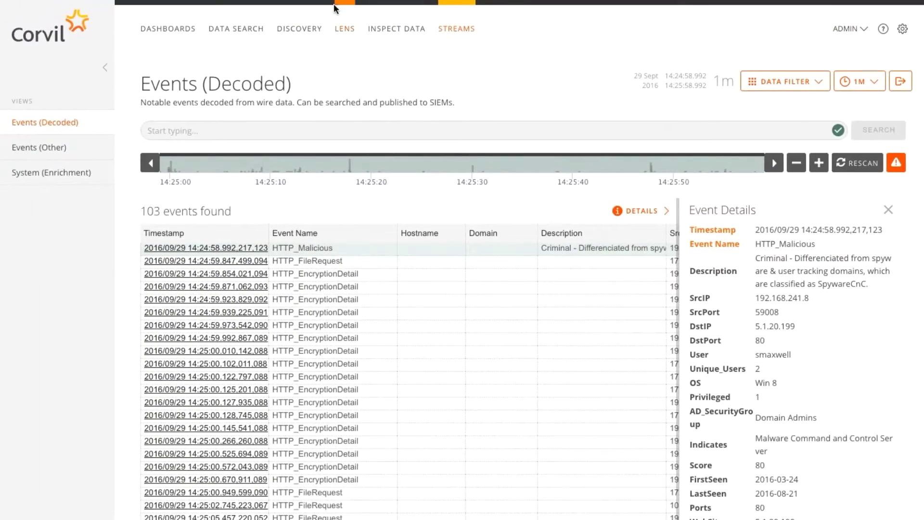
- Explore the event's attack chain via Event Actions and open the Whois record for 5.1.20.199
{"action": "left_click", "coordinate": [152, 27]}
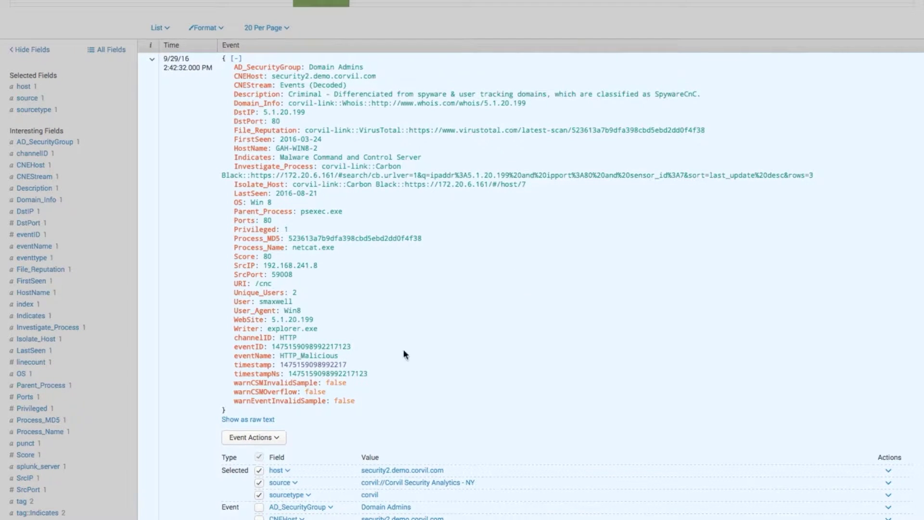
{"action": "left_click", "coordinate": [275, 437]}
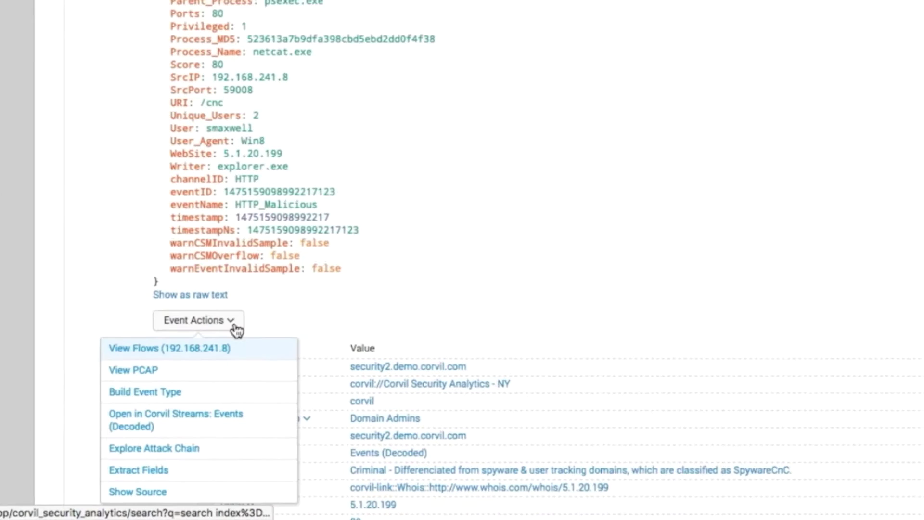
{"action": "left_click", "coordinate": [247, 452]}
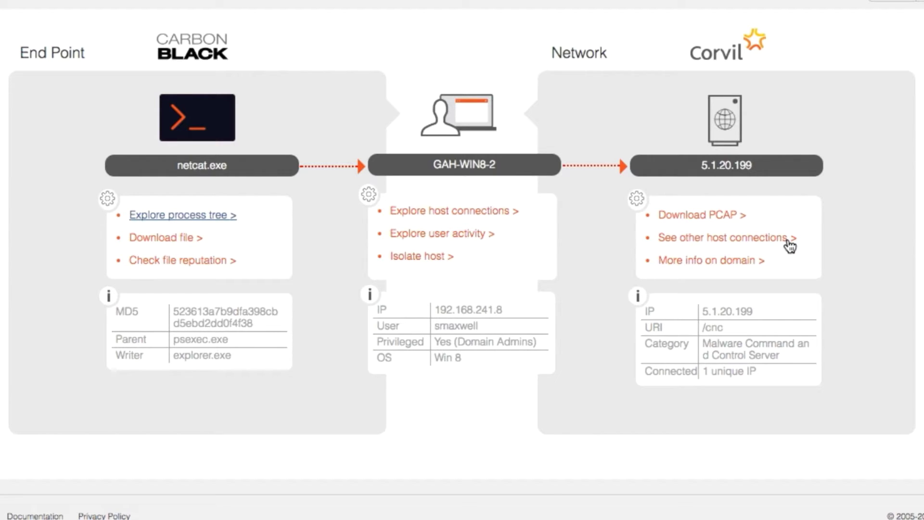
{"action": "left_click", "coordinate": [755, 262]}
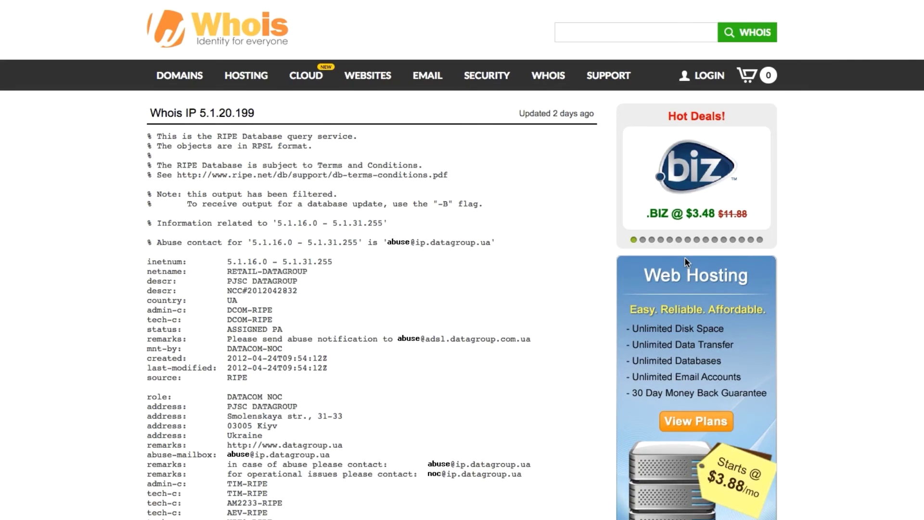
- Close the Whois record and explore host GAH-WIN8-2's connections from the attack chain
{"action": "mouse_move", "coordinate": [408, 8]}
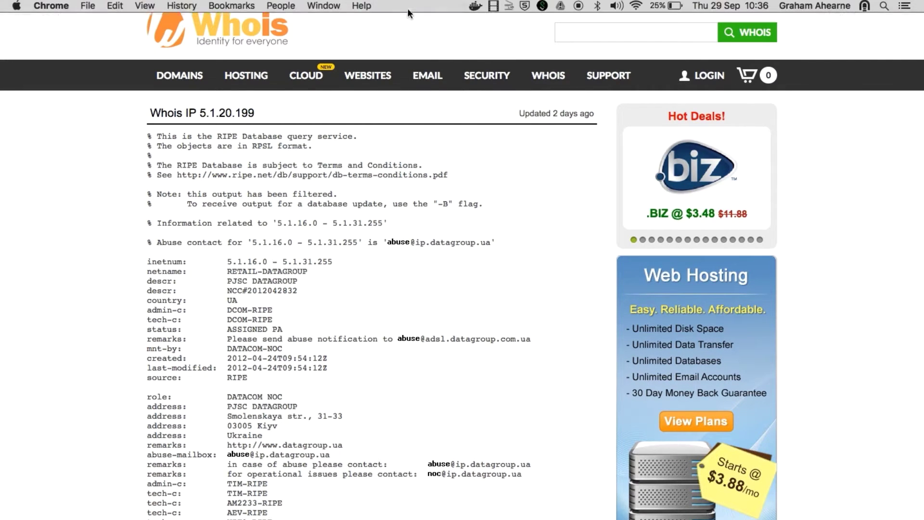
{"action": "left_click", "coordinate": [481, 29]}
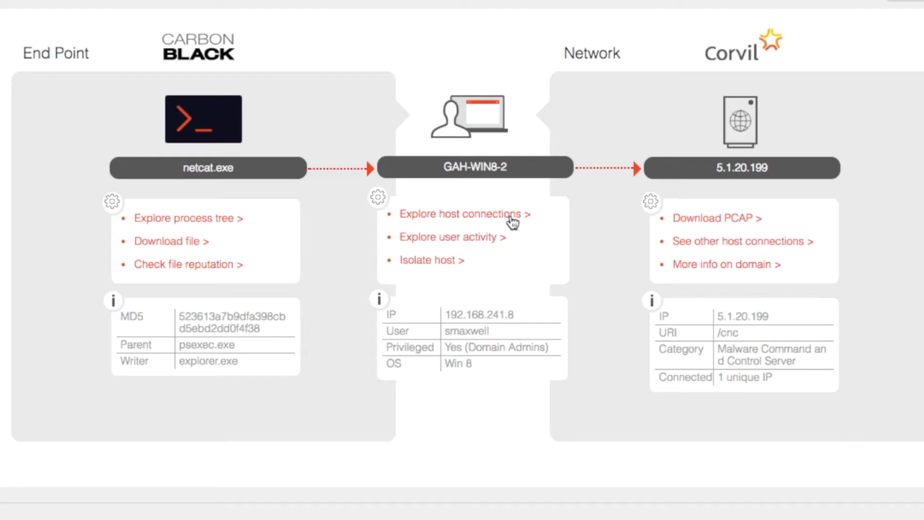
{"action": "left_click", "coordinate": [511, 220]}
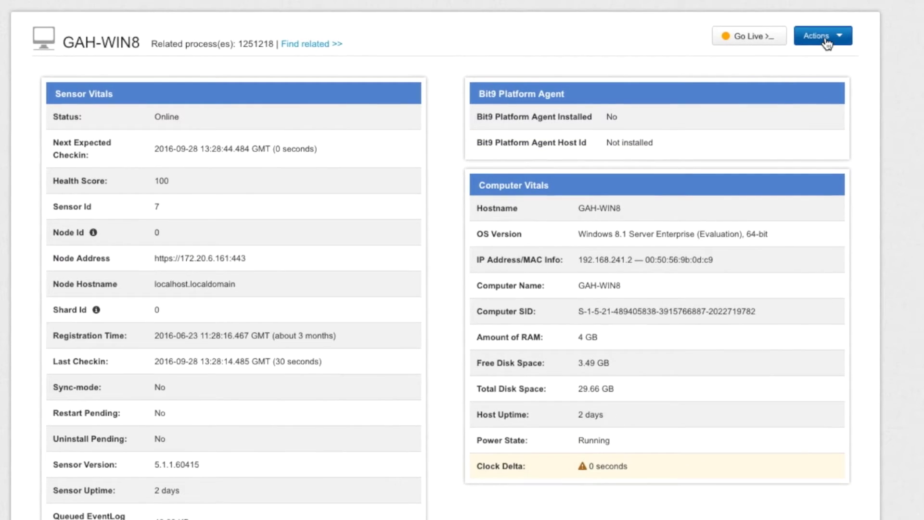
- Show the GAH-WIN8 endpoint's response actions, including Isolate, in Carbon Black
{"action": "left_click", "coordinate": [827, 42]}
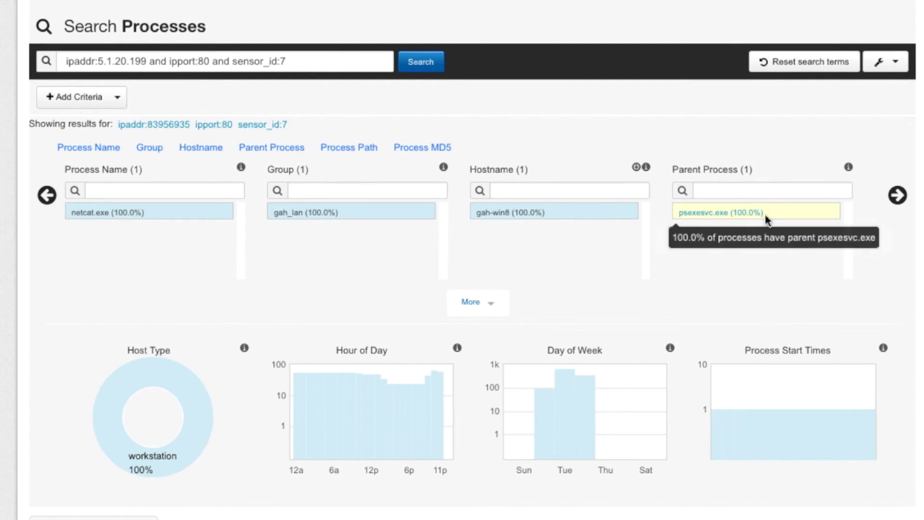
- Open Process Analysis for the most recent netcat.exe run contacting 5.1.20.199 on port 80
{"action": "scroll", "coordinate": [886, 327], "scroll_direction": "down", "scroll_amount": 5}
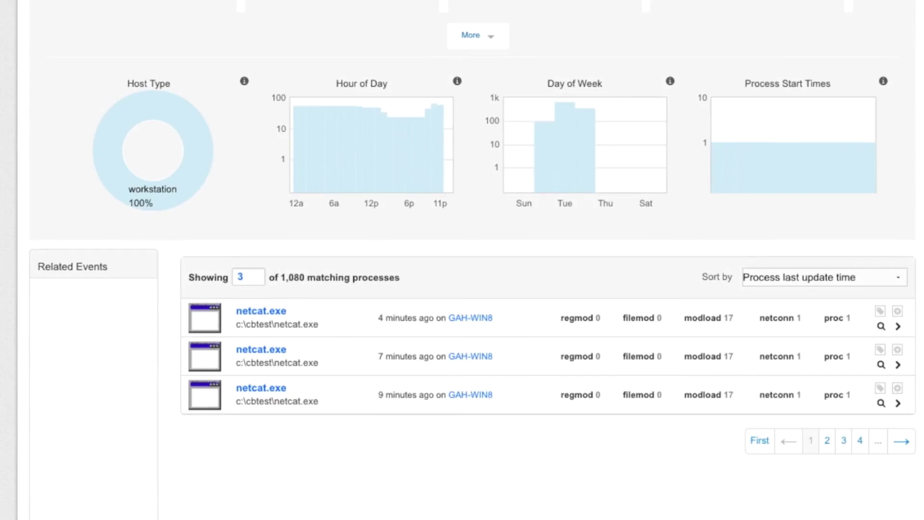
{"action": "left_click", "coordinate": [898, 326]}
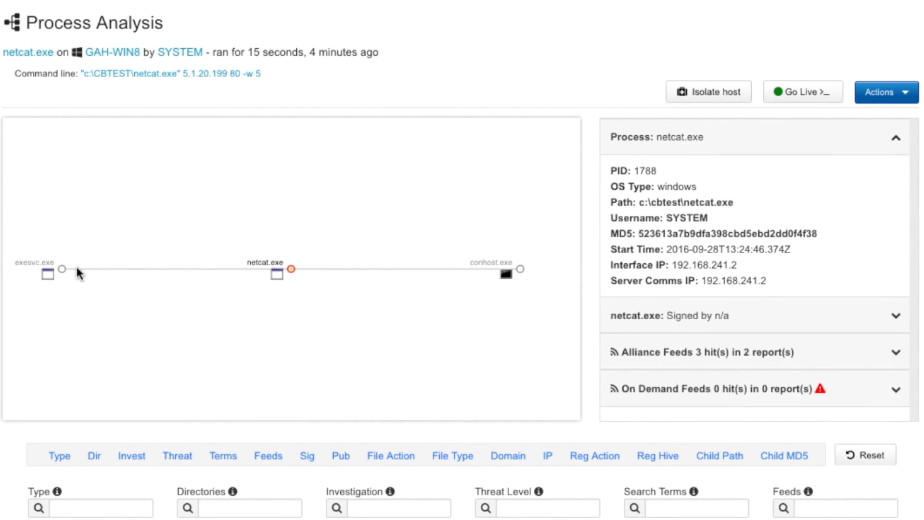
- Expand netcat.exe's parent node and one psexesvc.exe instance in the process graph
{"action": "left_click", "coordinate": [62, 269]}
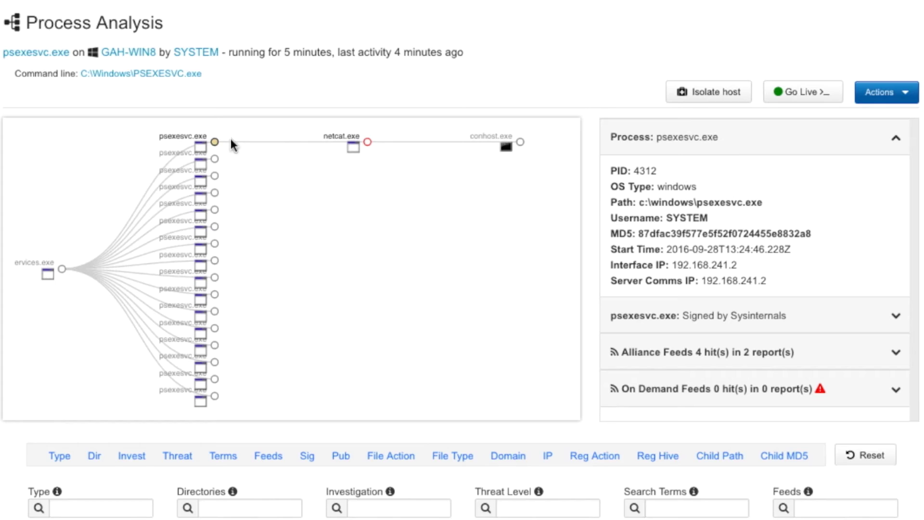
{"action": "left_click", "coordinate": [215, 263]}
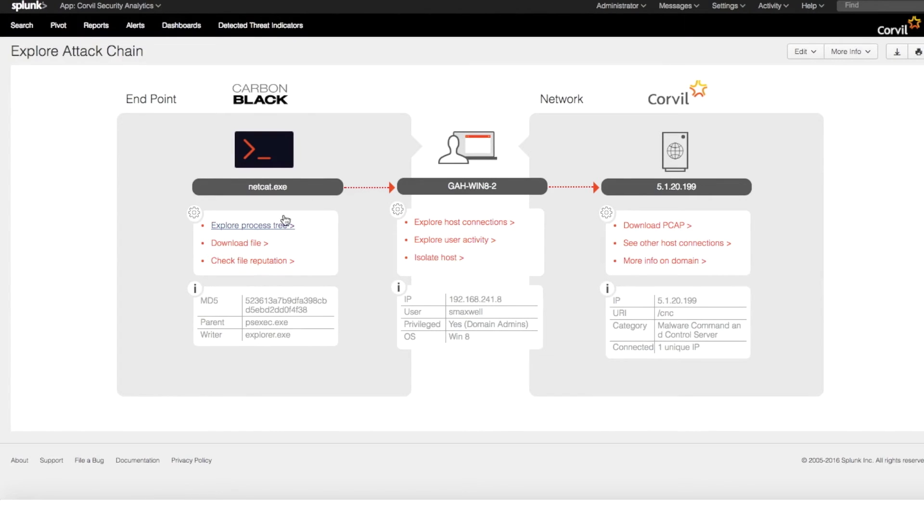
- Retrieve the netcat.exe file from the endpoint via the attack chain's 'Download file' link
{"action": "left_click", "coordinate": [241, 246]}
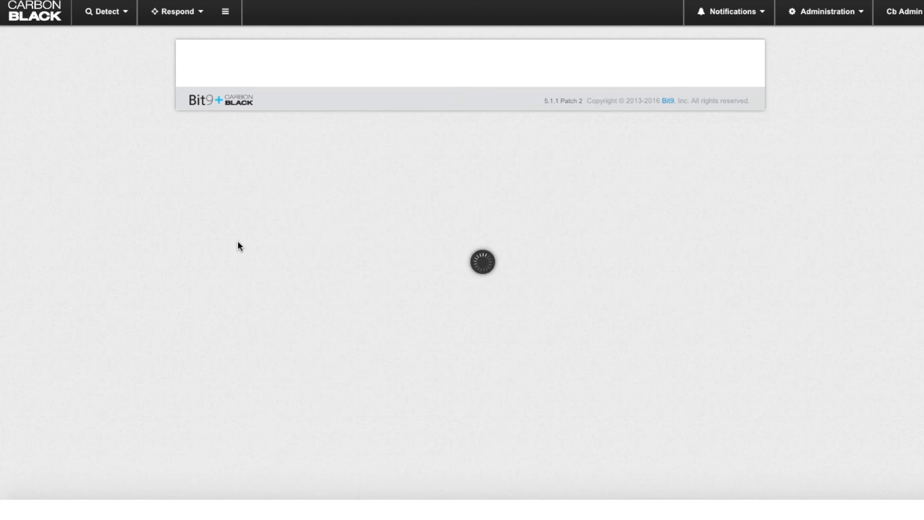